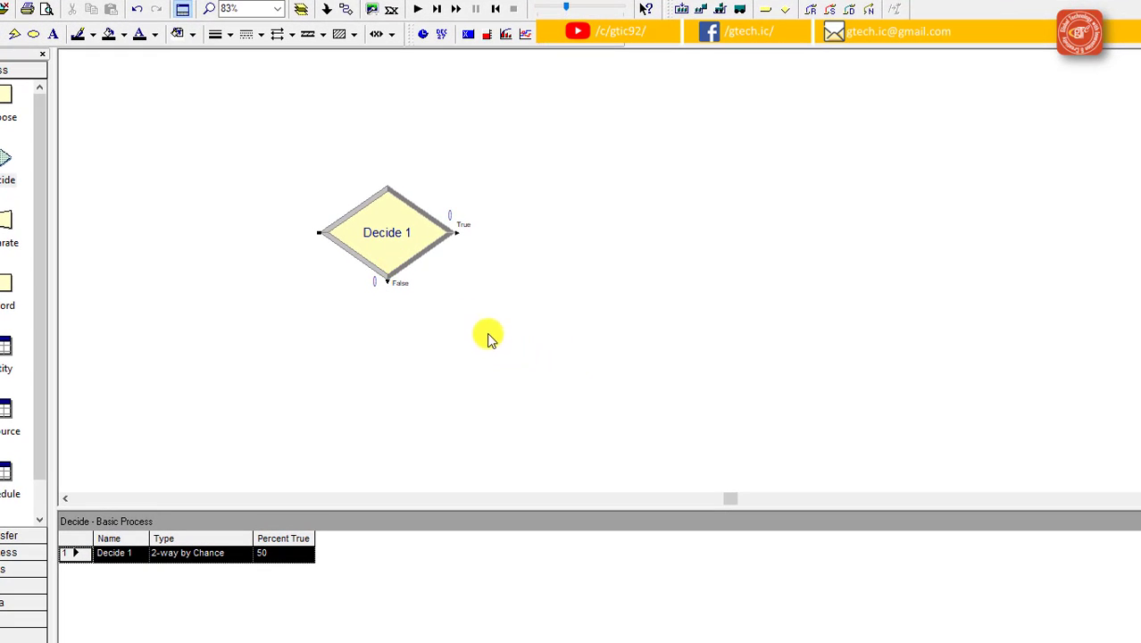
Open the Decide 1 module's settings and examine the fields offered by its 2-way and N-way types, by Chance and by Condition
double_click(433, 242)
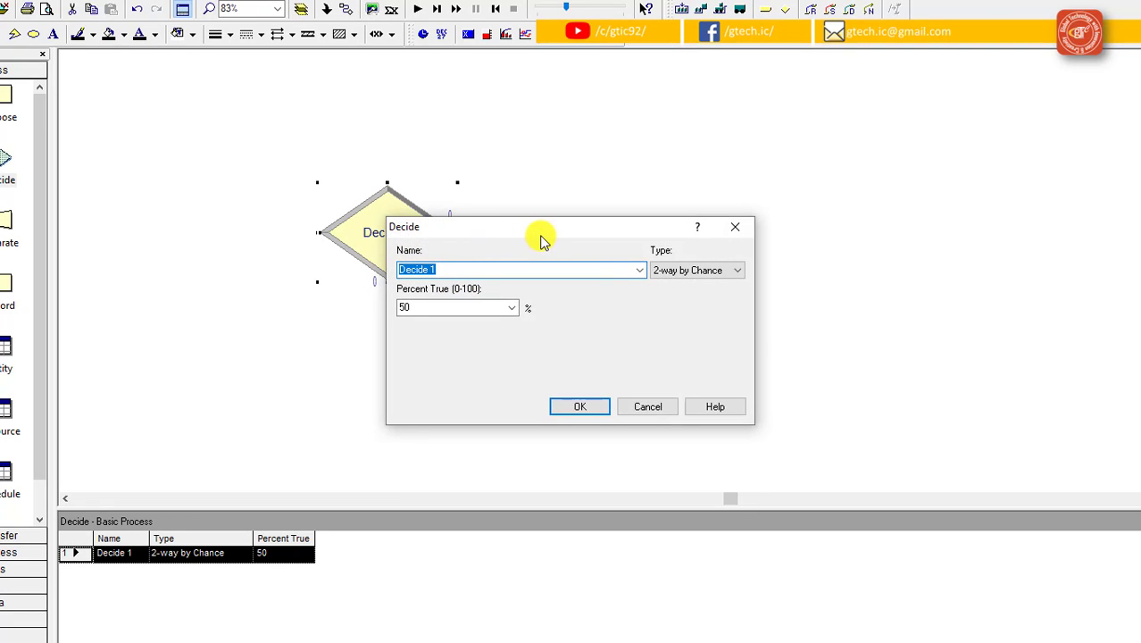
left_click(689, 269)
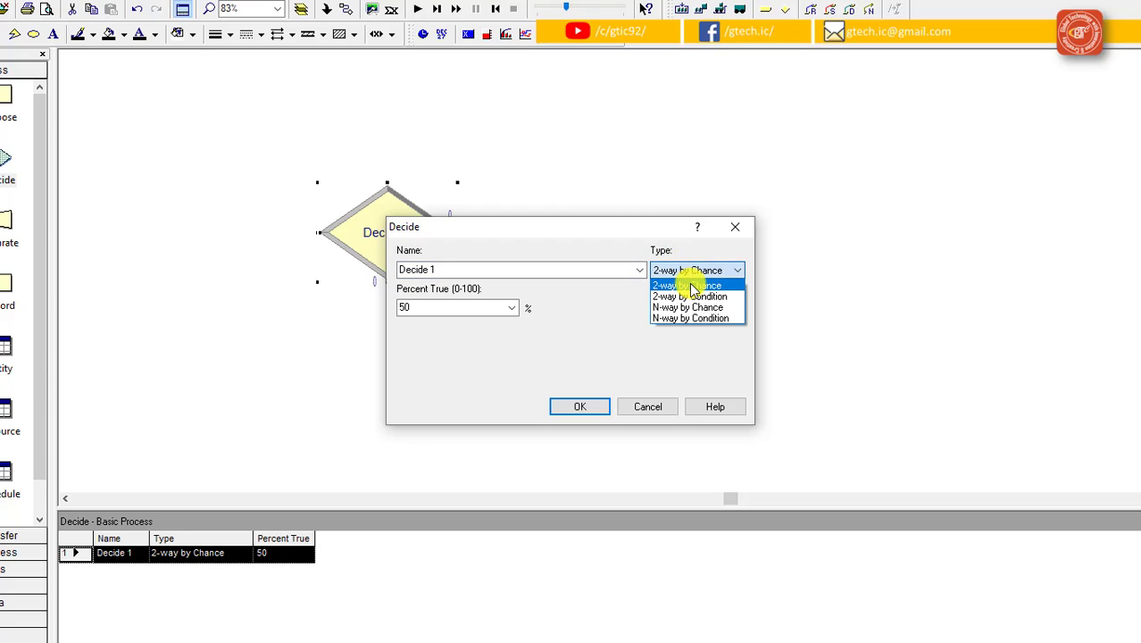
left_click(466, 306)
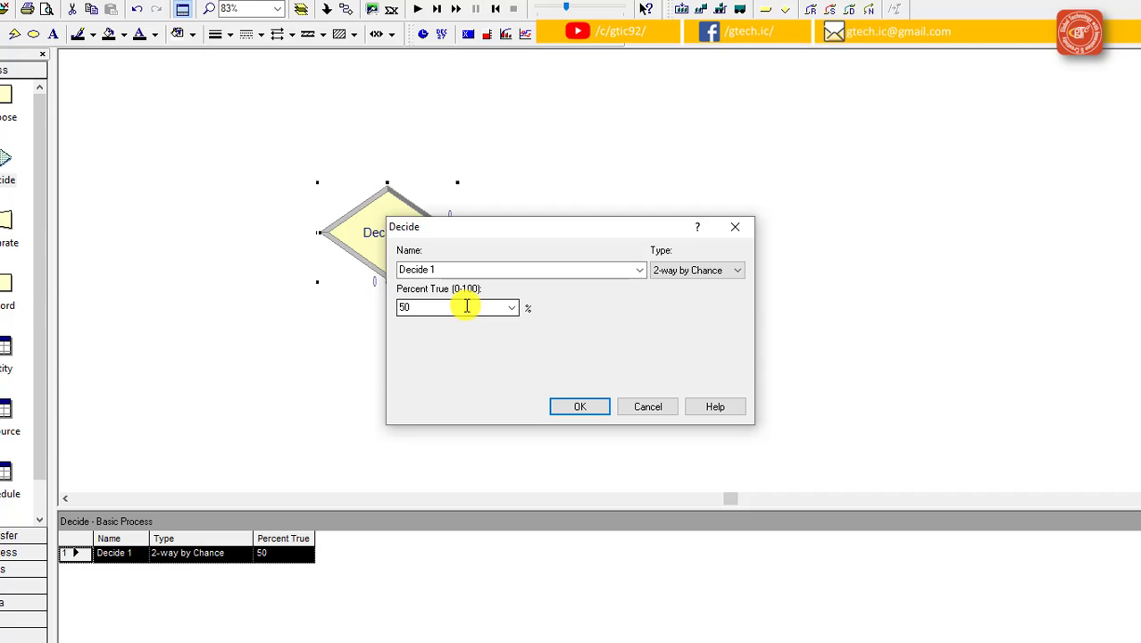
left_click(684, 284)
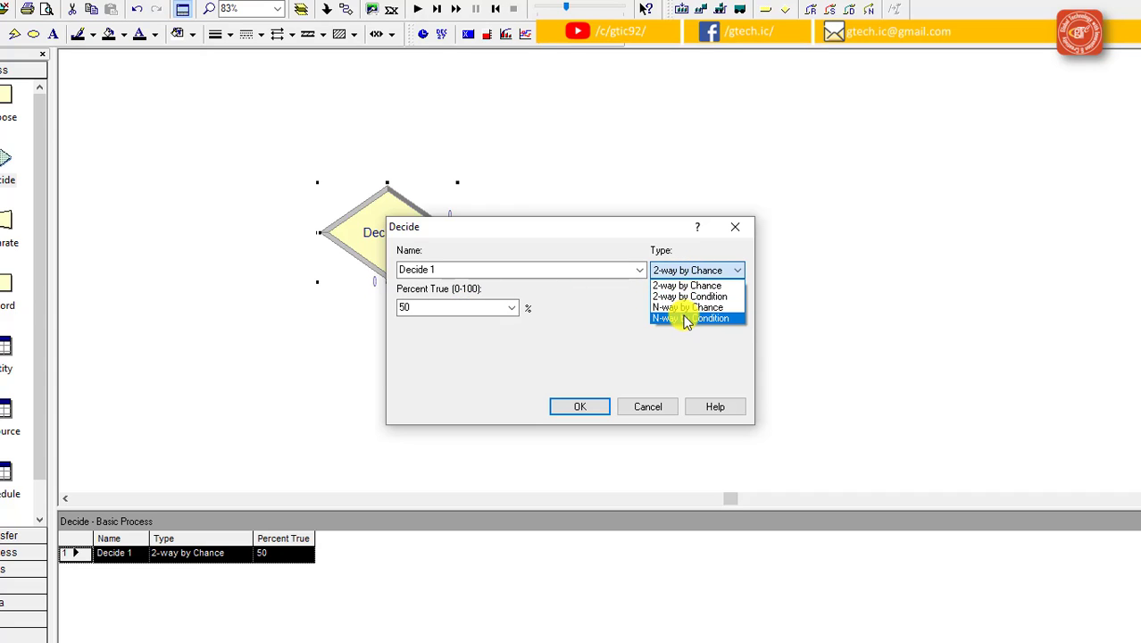
left_click(684, 308)
left_click(572, 350)
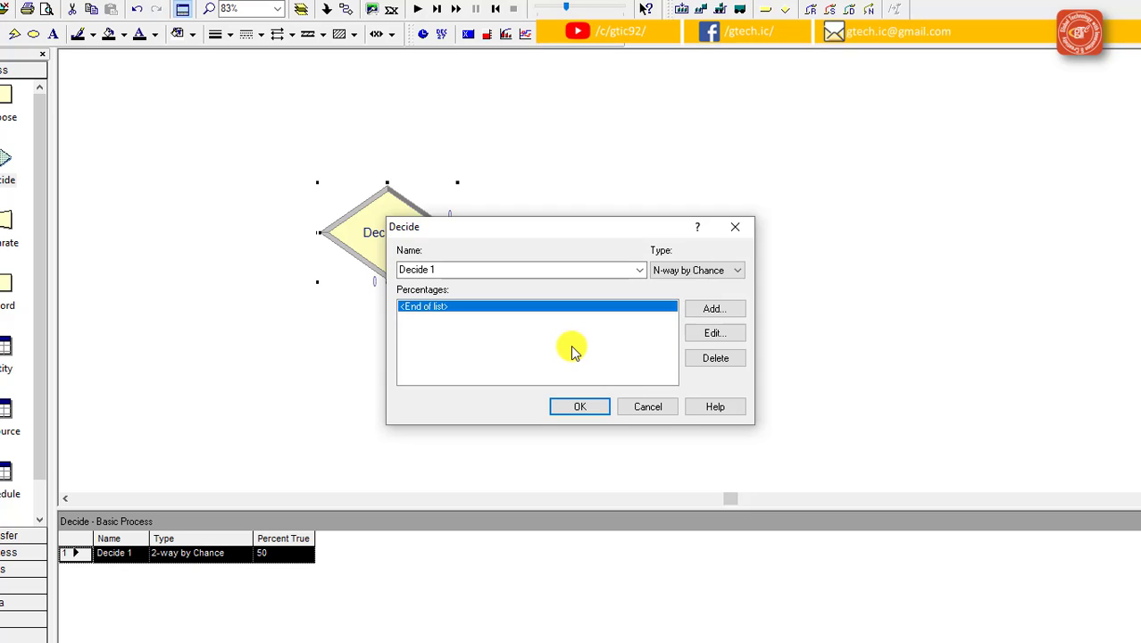
left_click(662, 277)
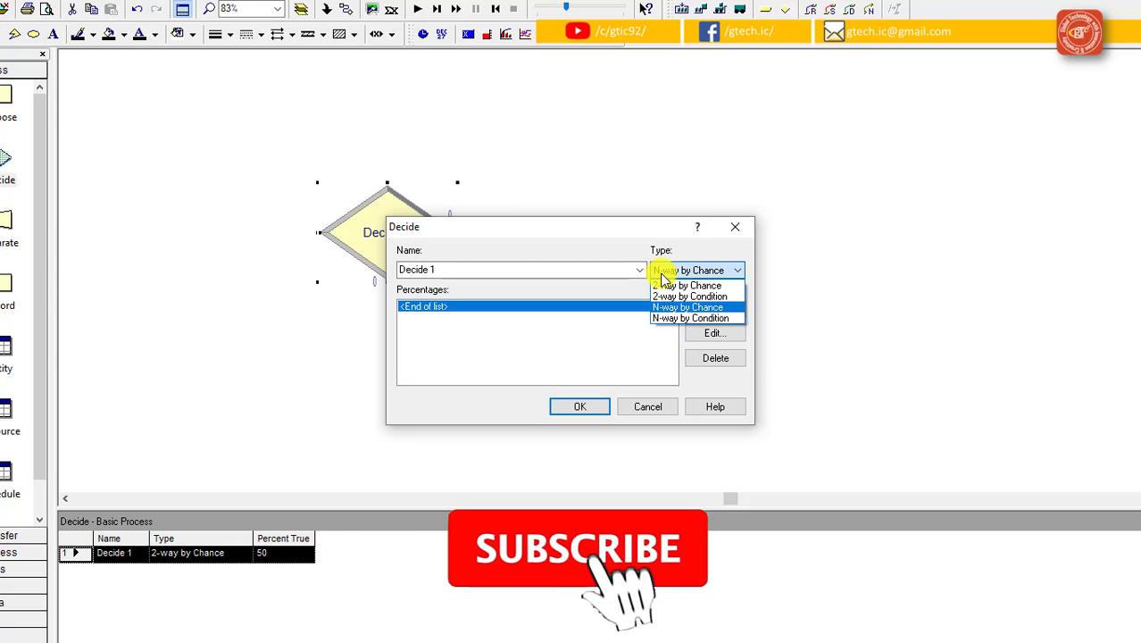
left_click(668, 297)
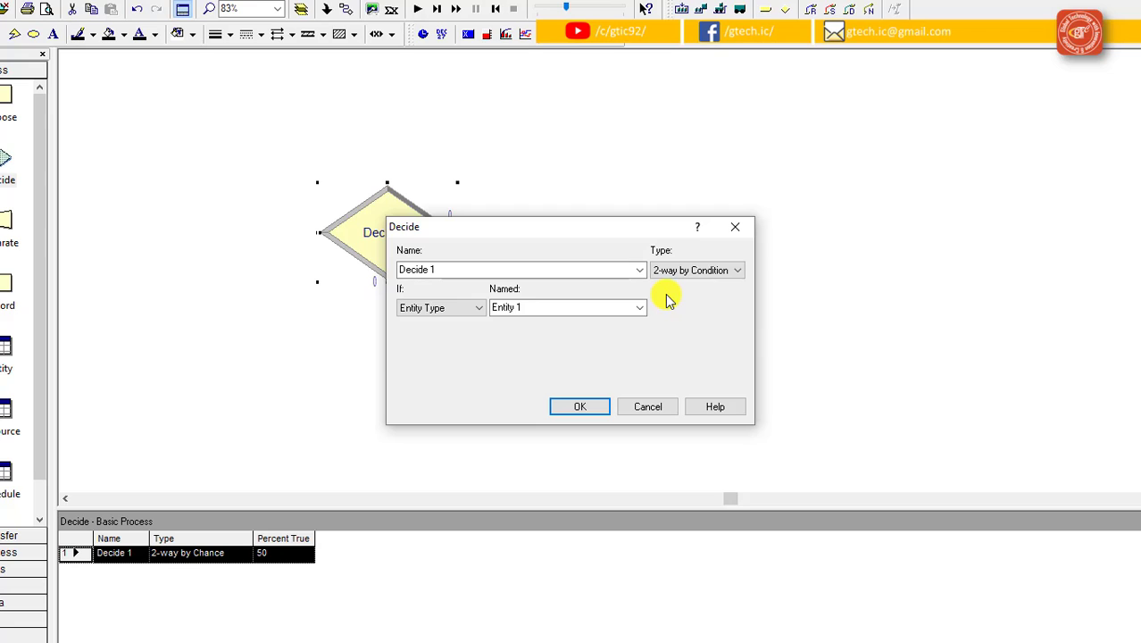
left_click(715, 271)
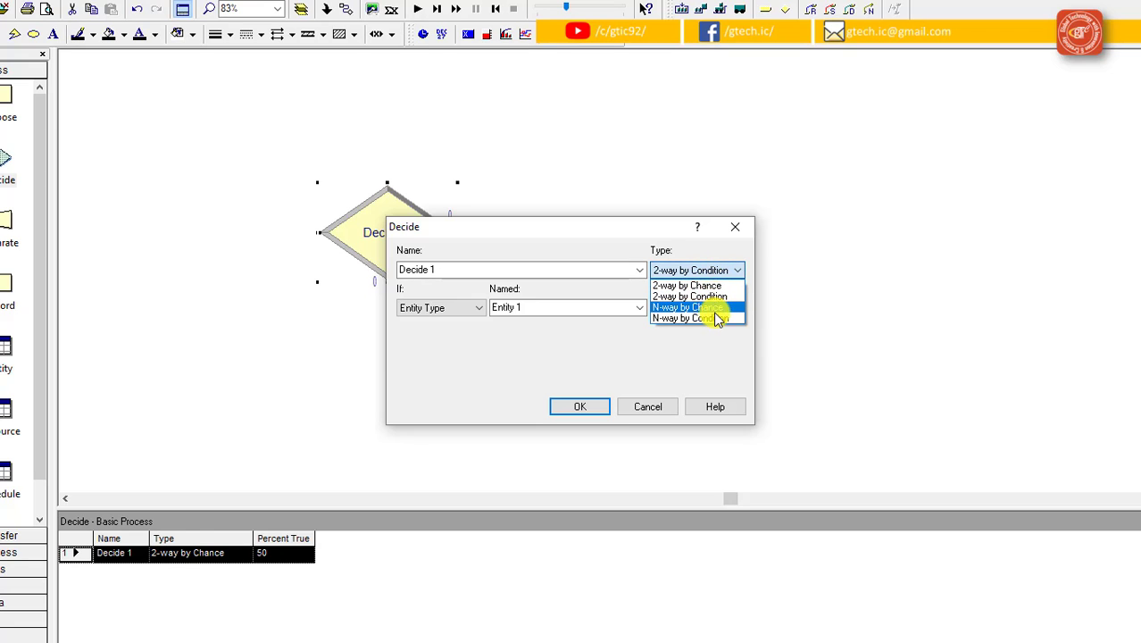
left_click(706, 319)
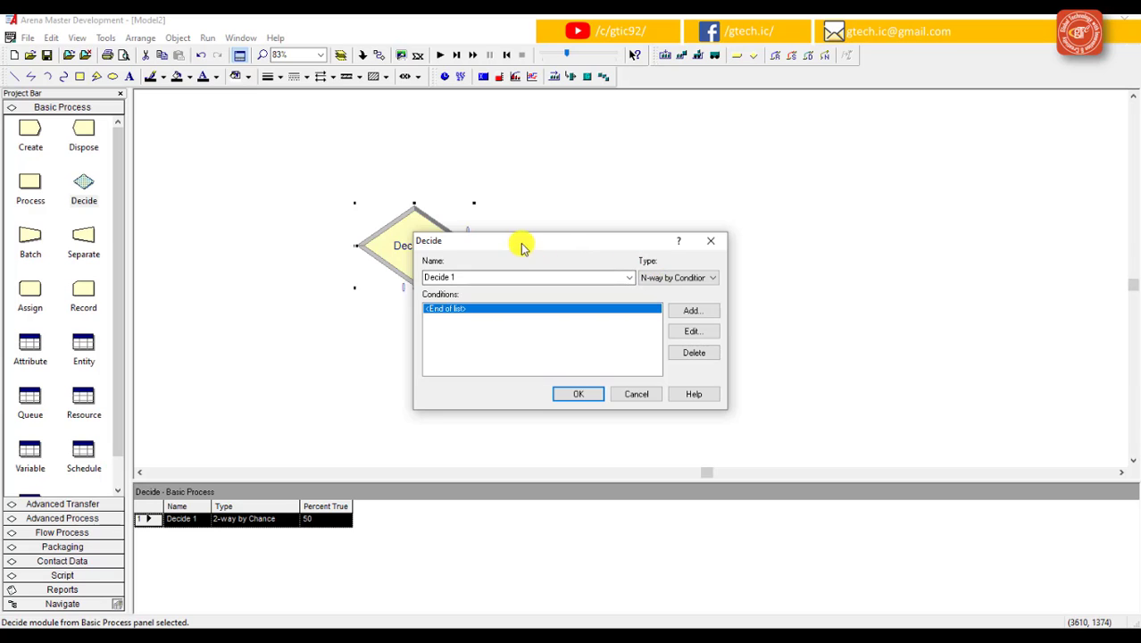
Move the Decide dialog clear of the module and review the type choices, comparing the 2-way by Chance and 2-way by Condition fields
left_click_drag(523, 247, 624, 214)
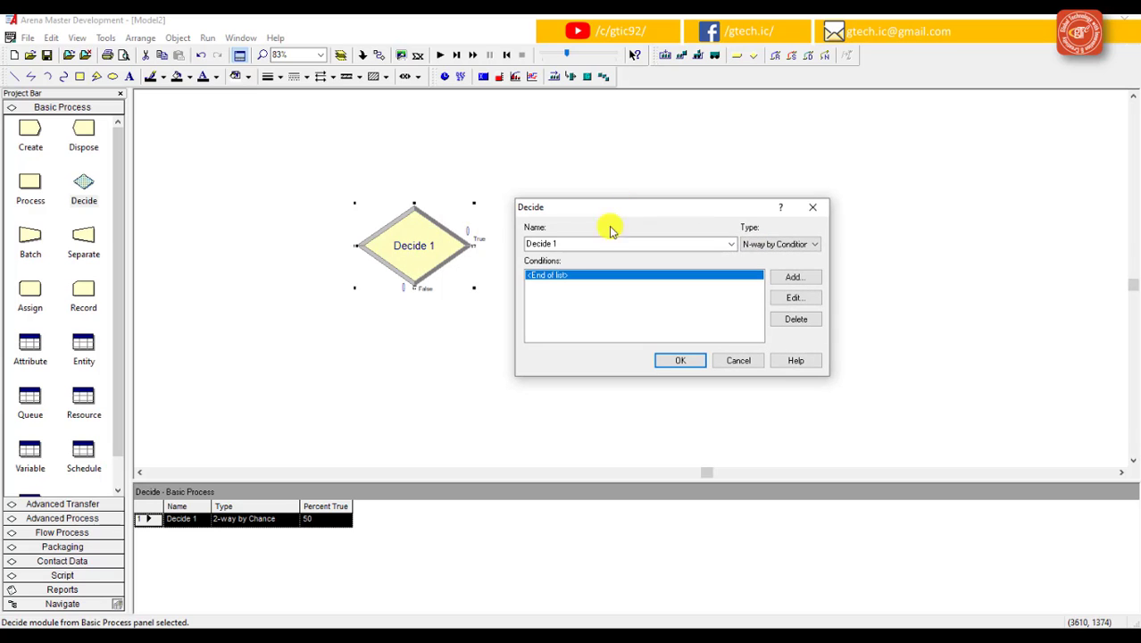
left_click(569, 244)
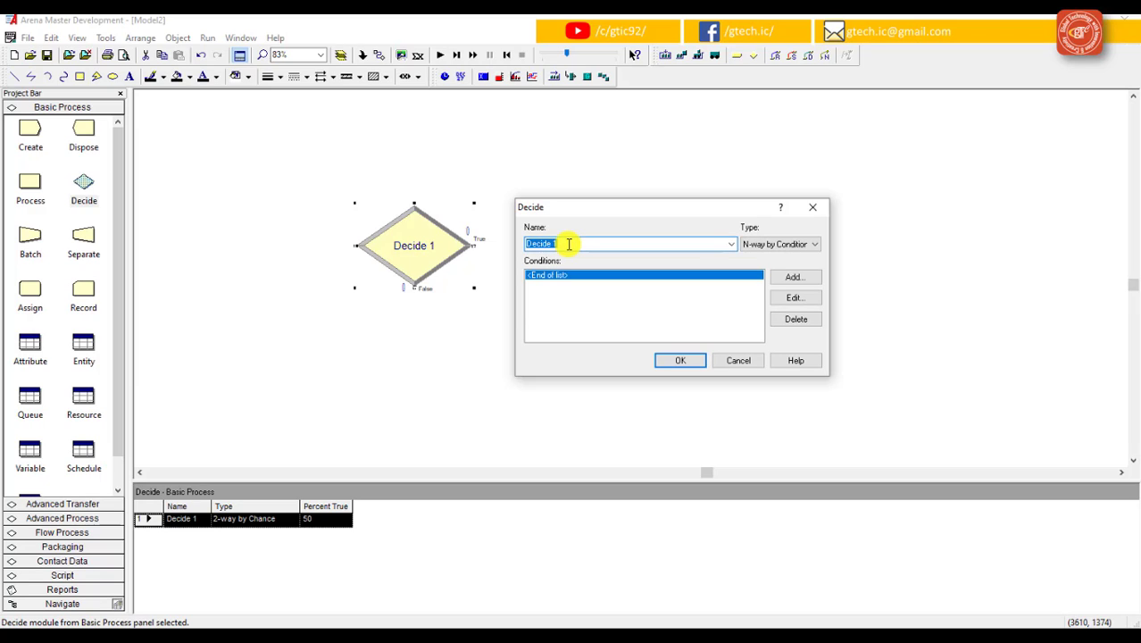
left_click(754, 244)
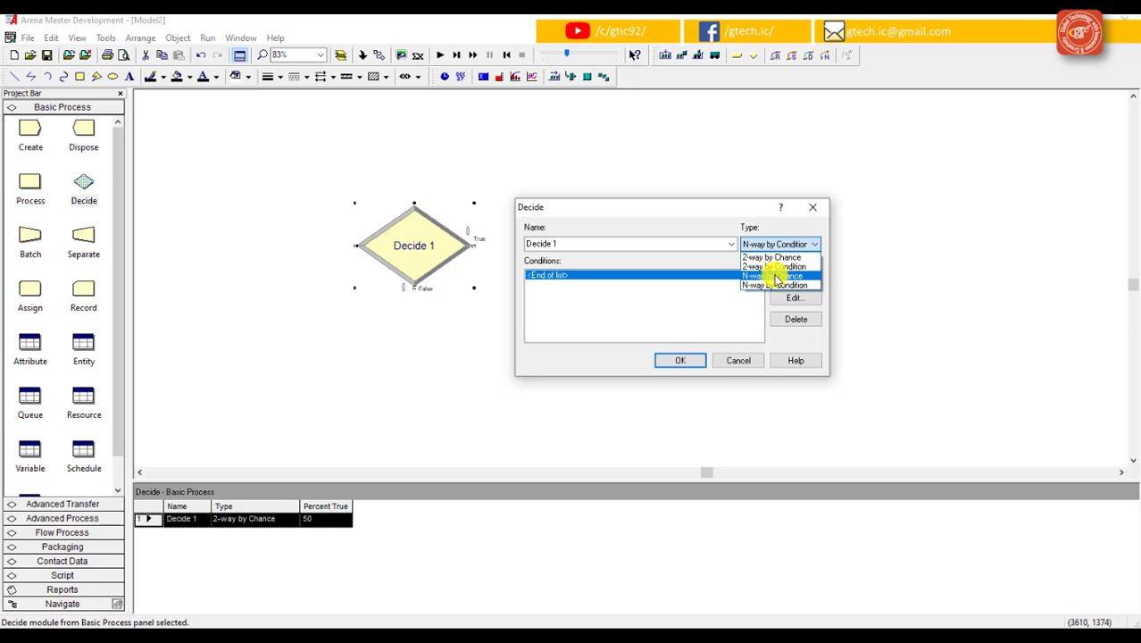
left_click(721, 312)
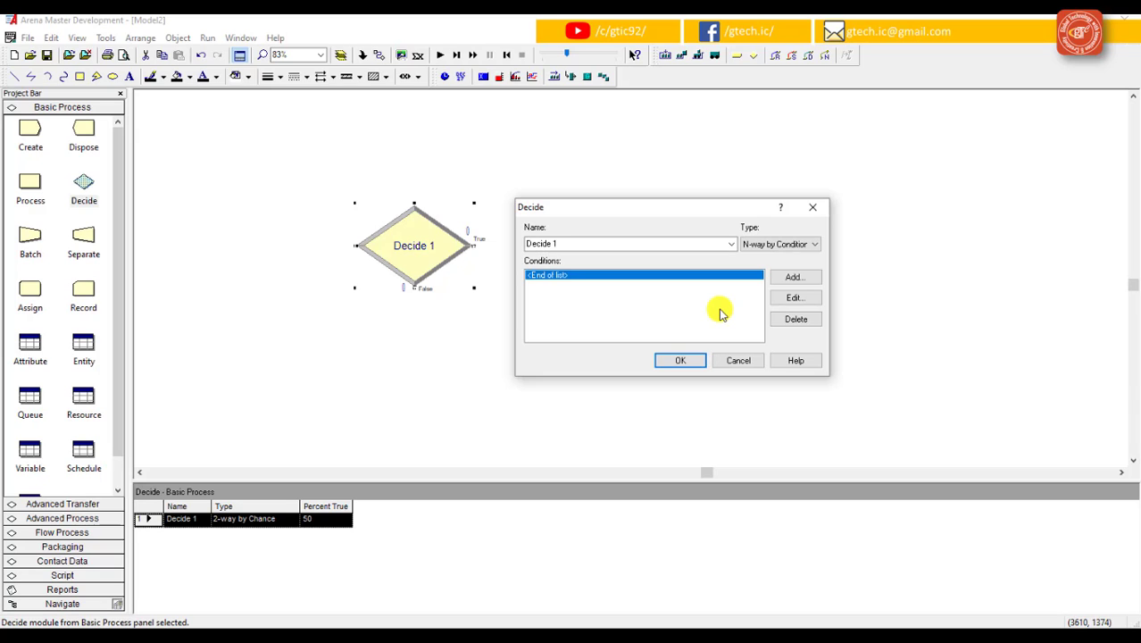
left_click(768, 244)
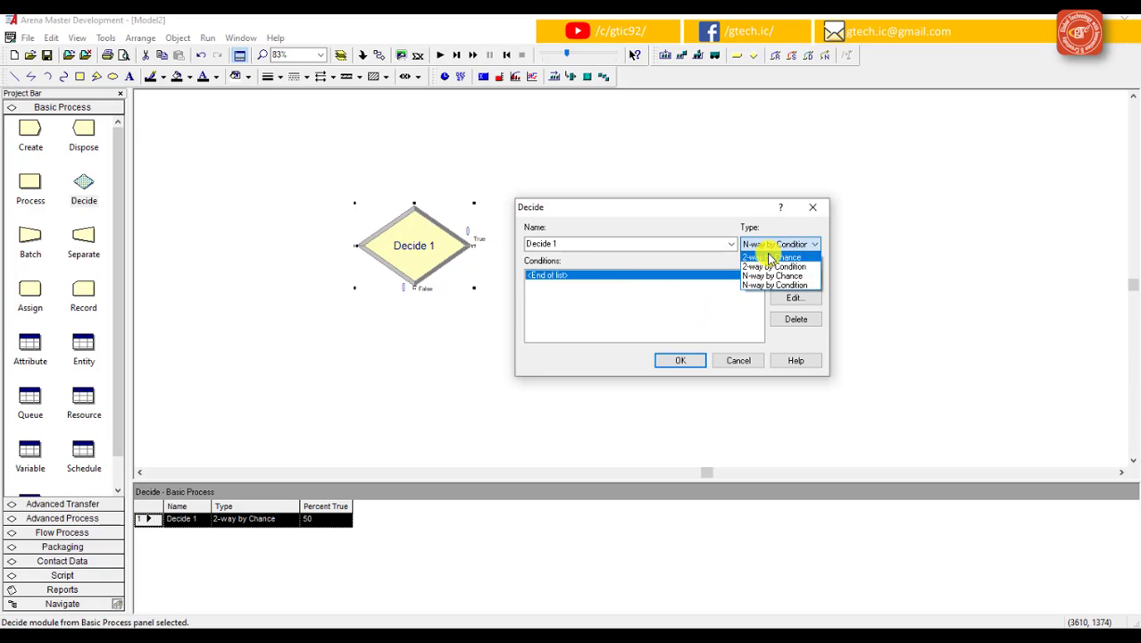
left_click(770, 258)
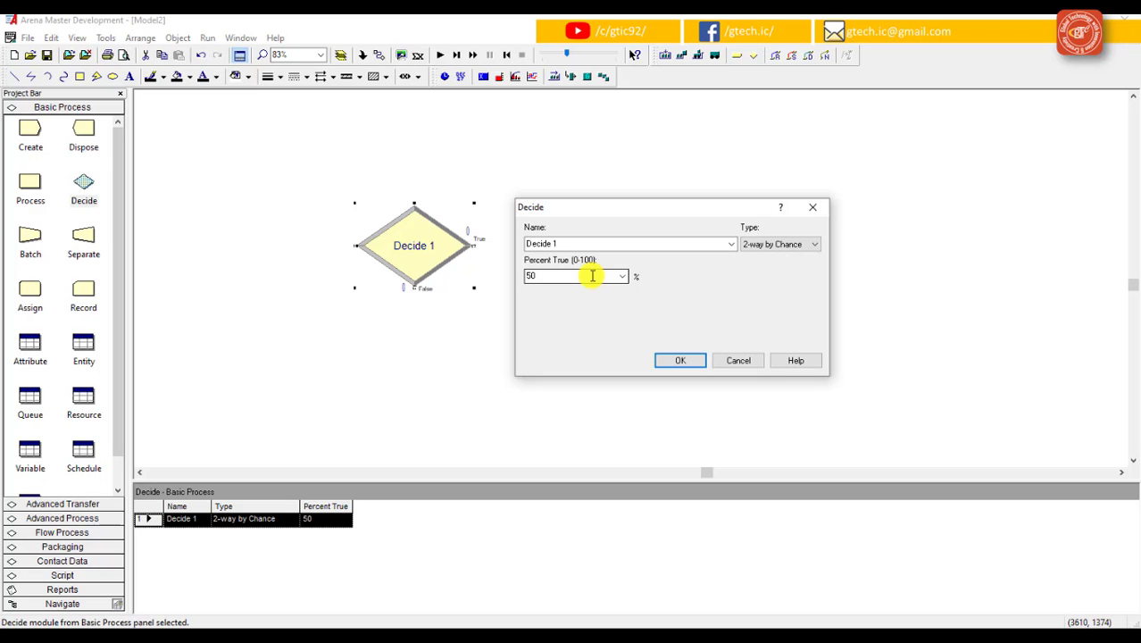
left_click(750, 243)
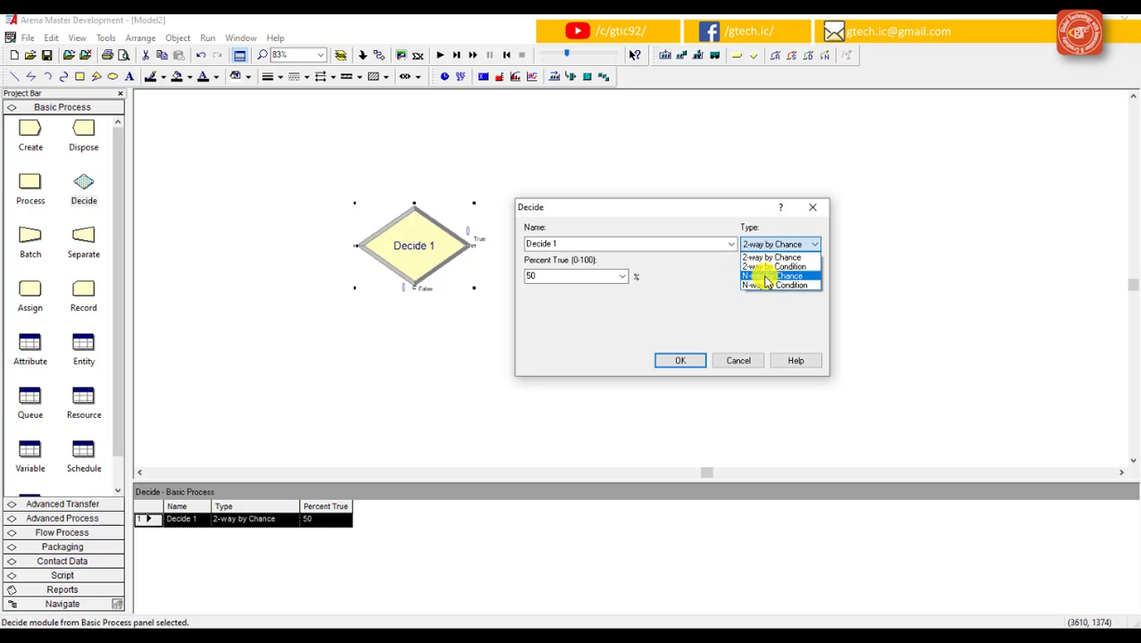
left_click(765, 284)
left_click(773, 245)
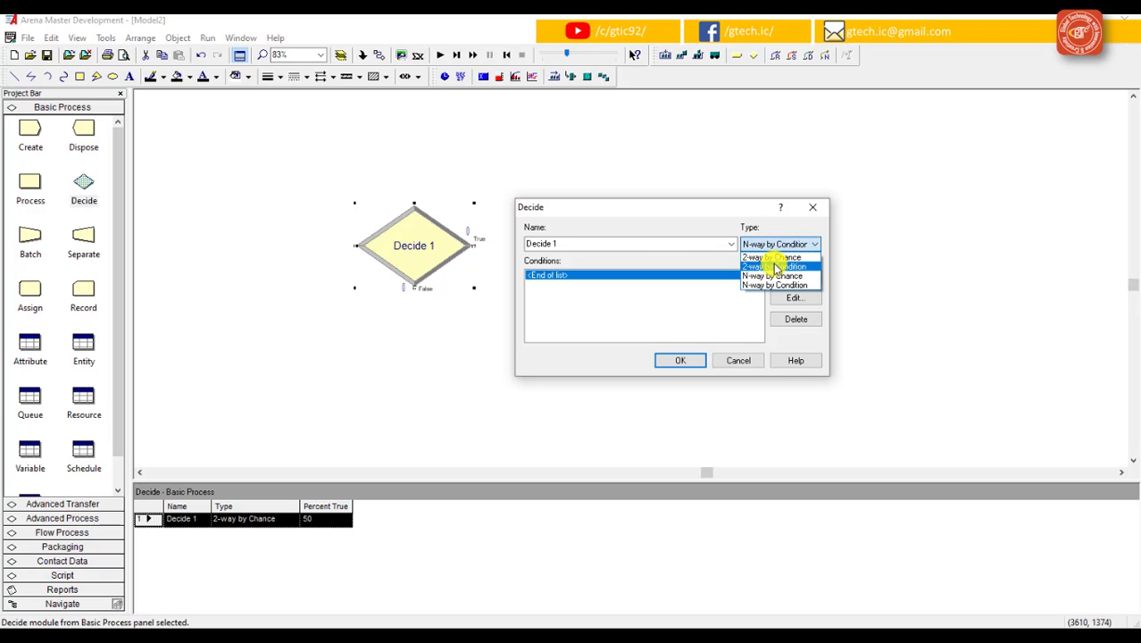
left_click(775, 267)
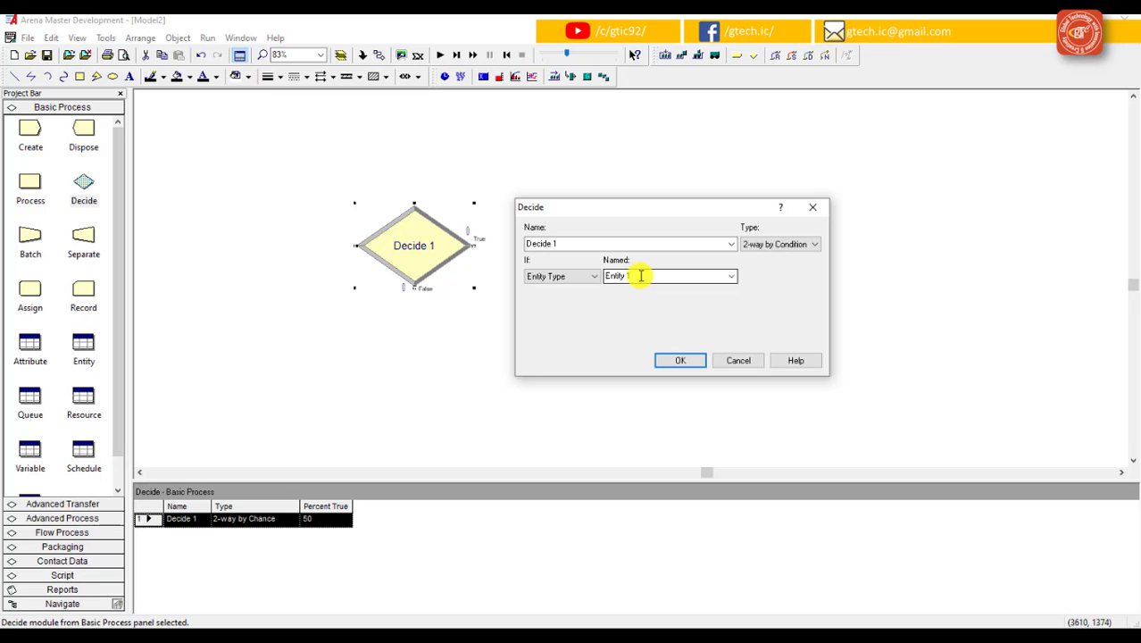
Switch Decide 1 to N-way by Condition and add a condition for Entity Type named Entity 1
left_click(771, 243)
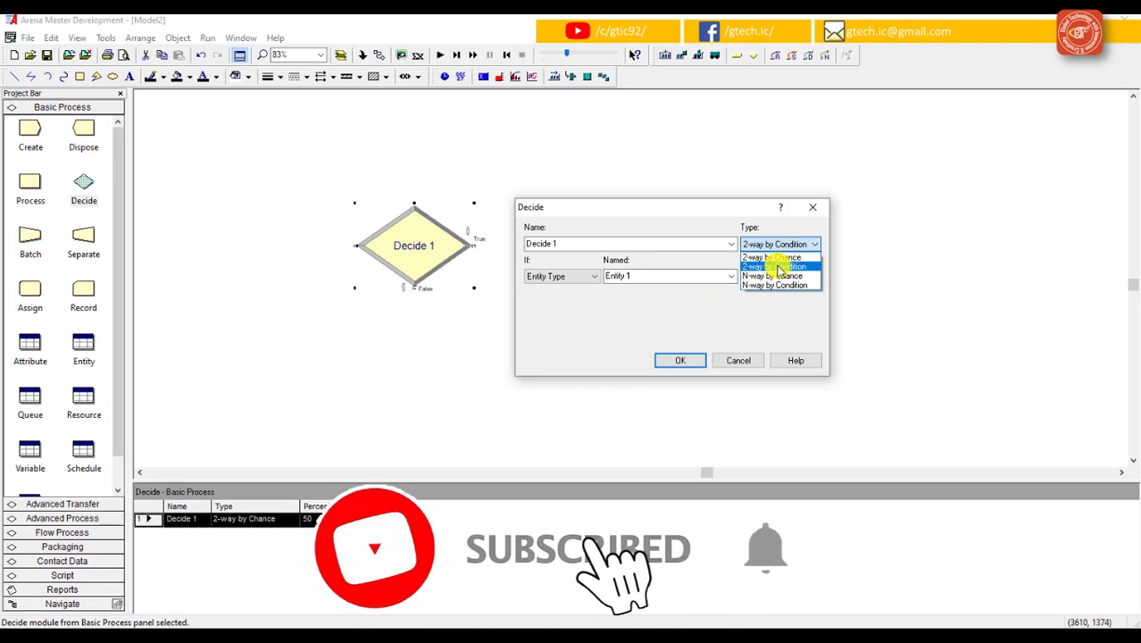
left_click(775, 285)
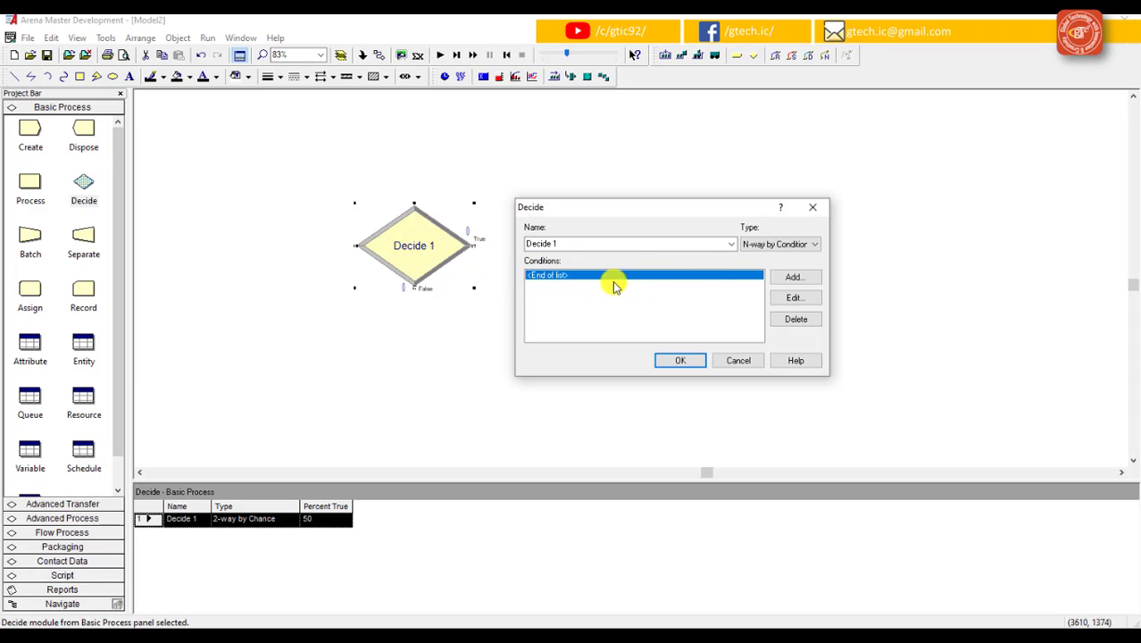
left_click(793, 278)
left_click_drag(536, 272, 487, 286)
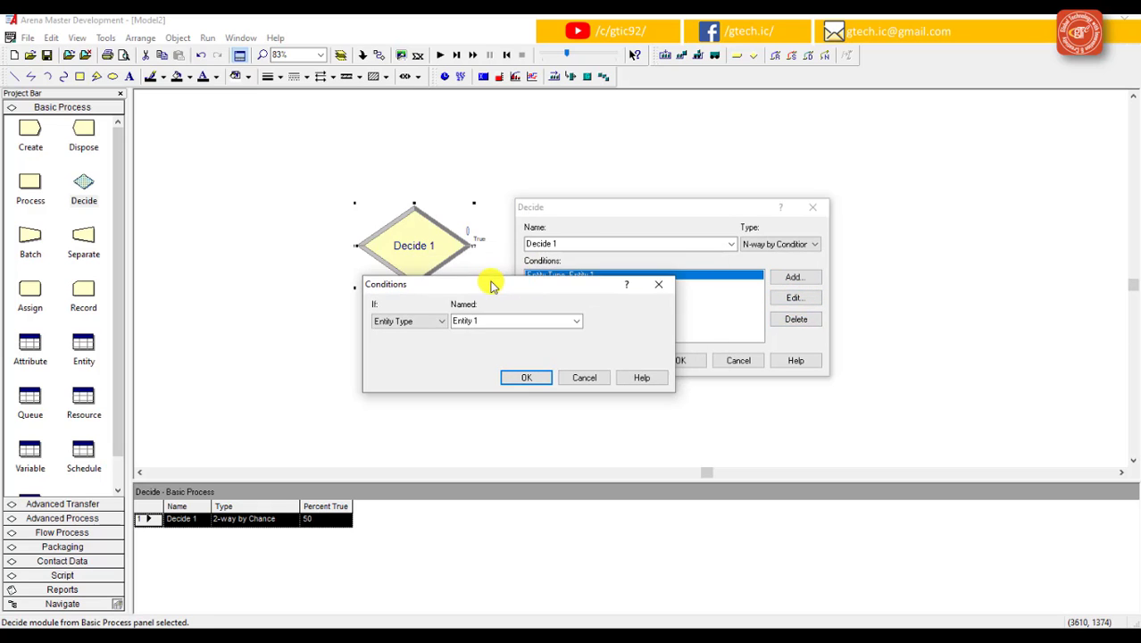
left_click(535, 377)
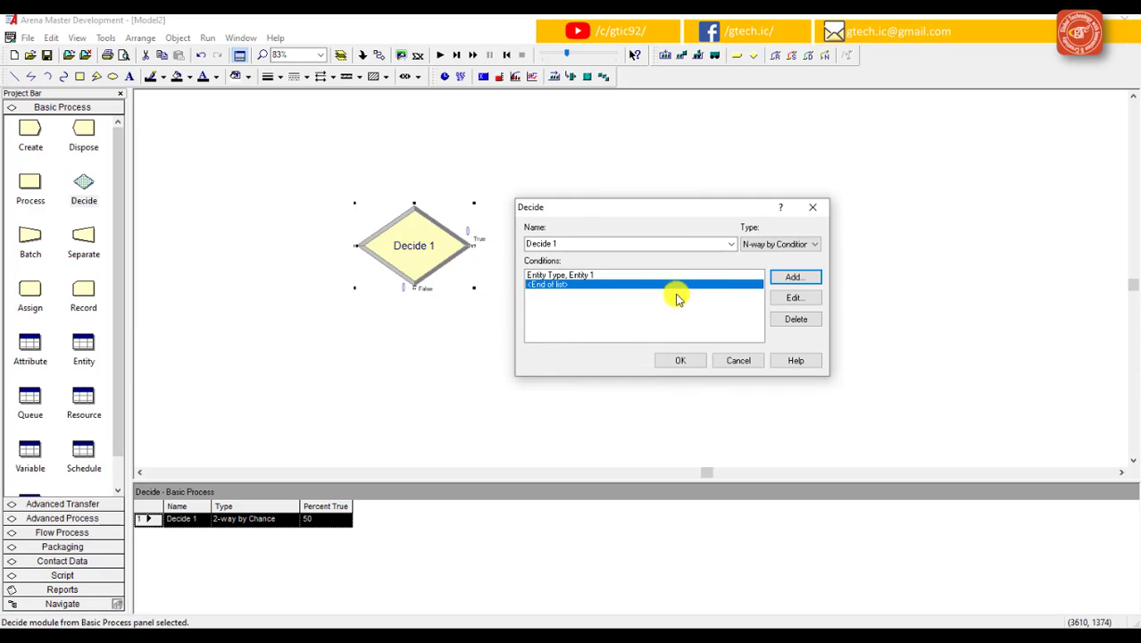
Compare the 2-way by Condition, N-way by Chance and N-way by Condition settings, and close the Decide dialog without saving
left_click(786, 244)
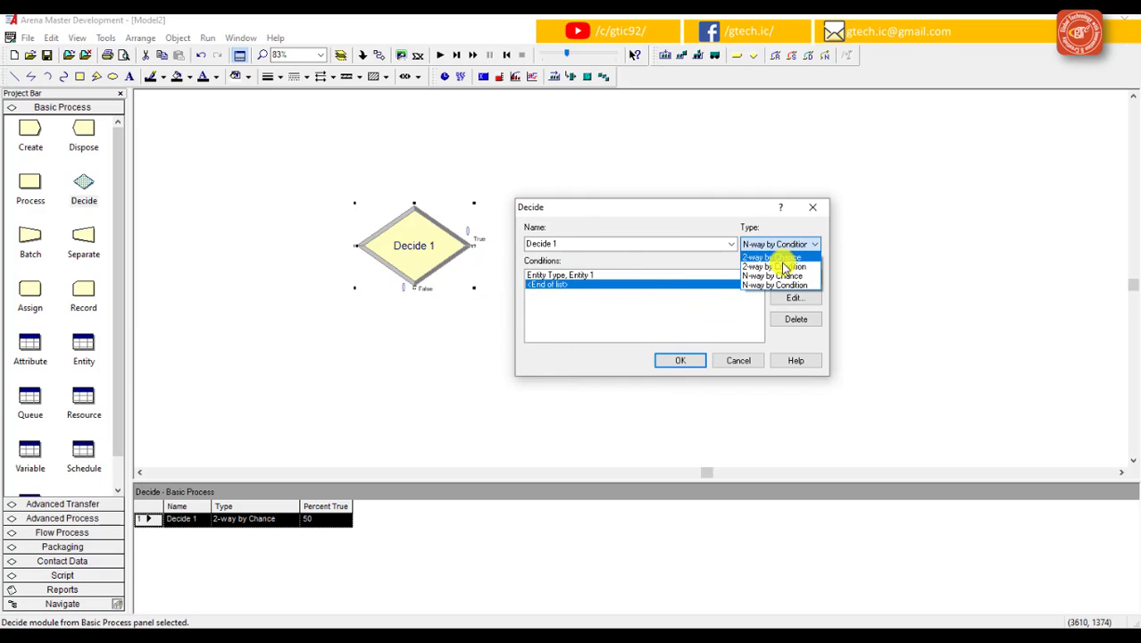
left_click(785, 264)
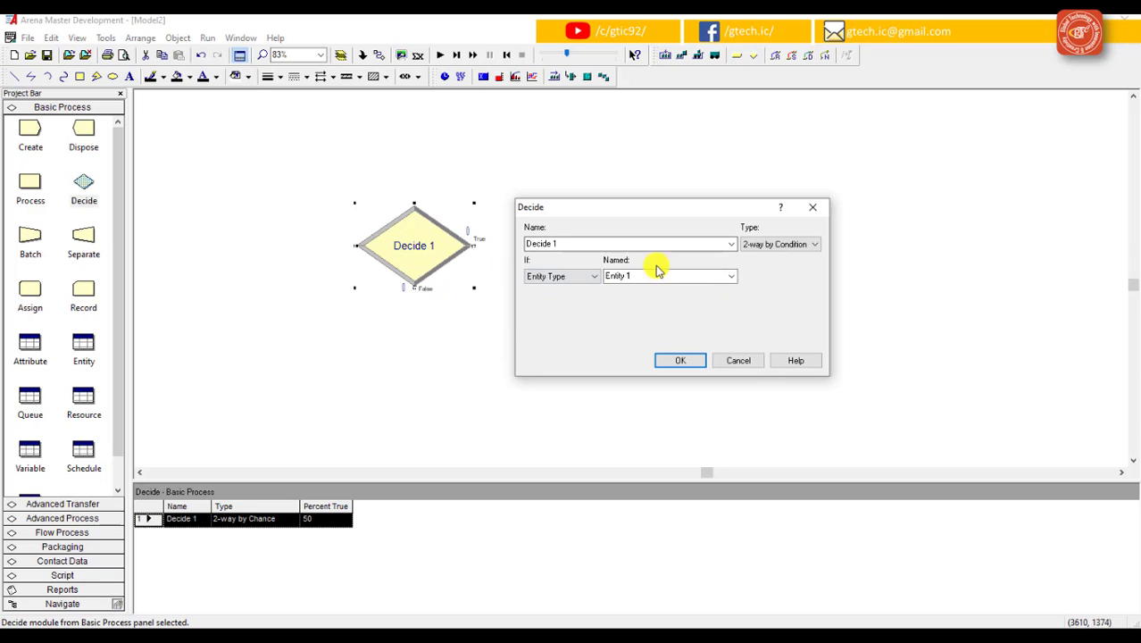
left_click(782, 245)
left_click(785, 273)
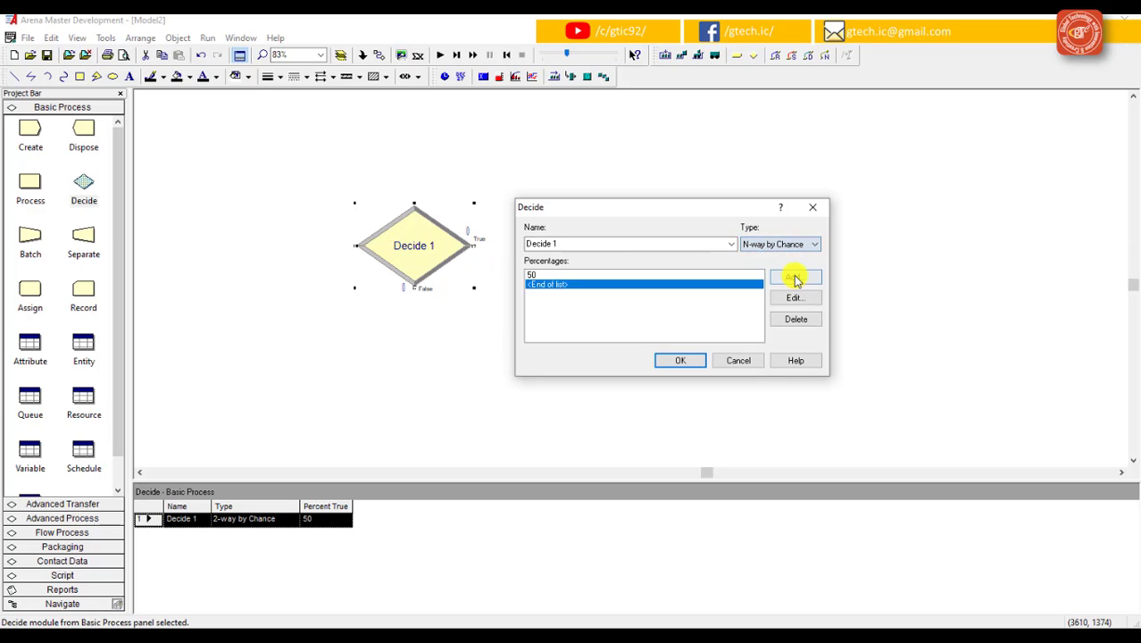
left_click(789, 246)
left_click(764, 281)
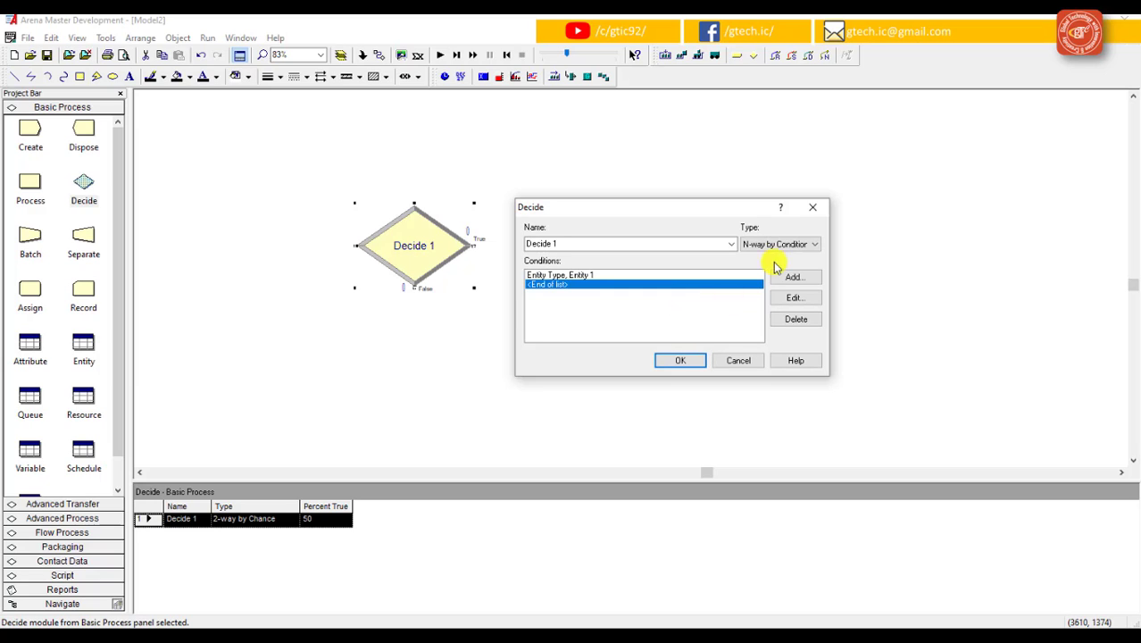
left_click(813, 207)
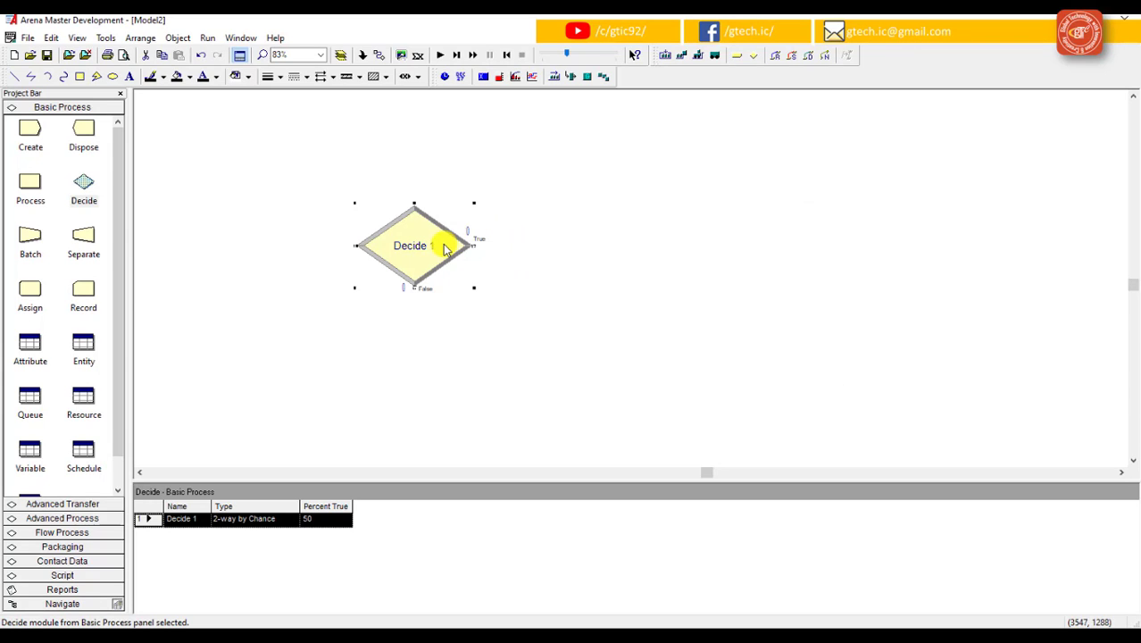
Replace the lone Decide module with a Create module followed by a new, connected Decide module
key("Delete")
left_click_drag(27, 132, 342, 247)
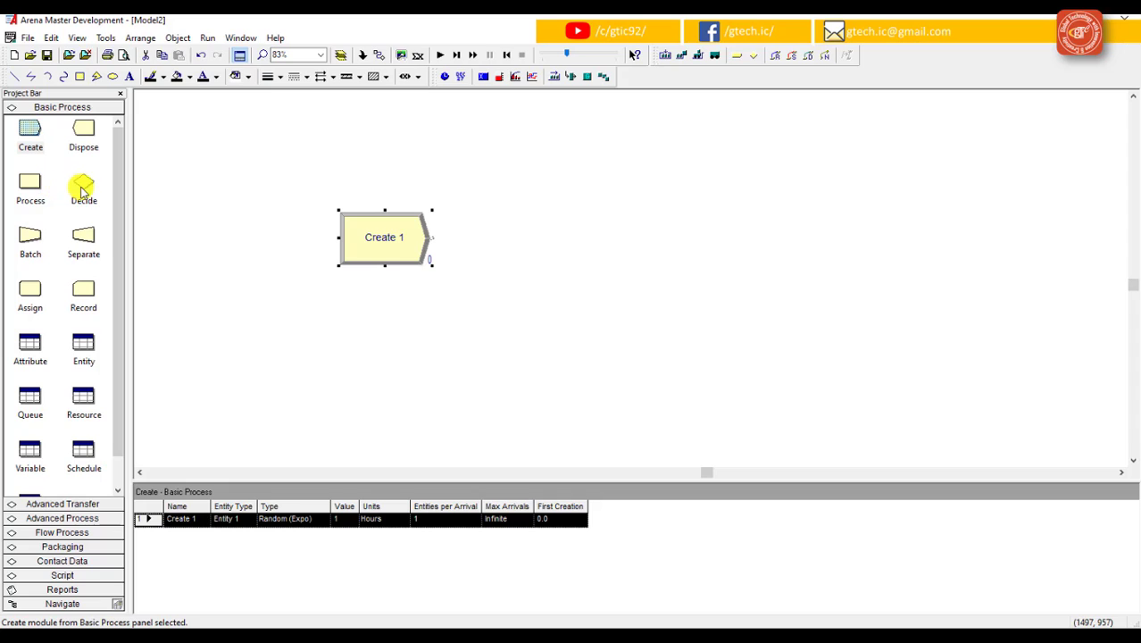
left_click_drag(254, 230, 475, 241)
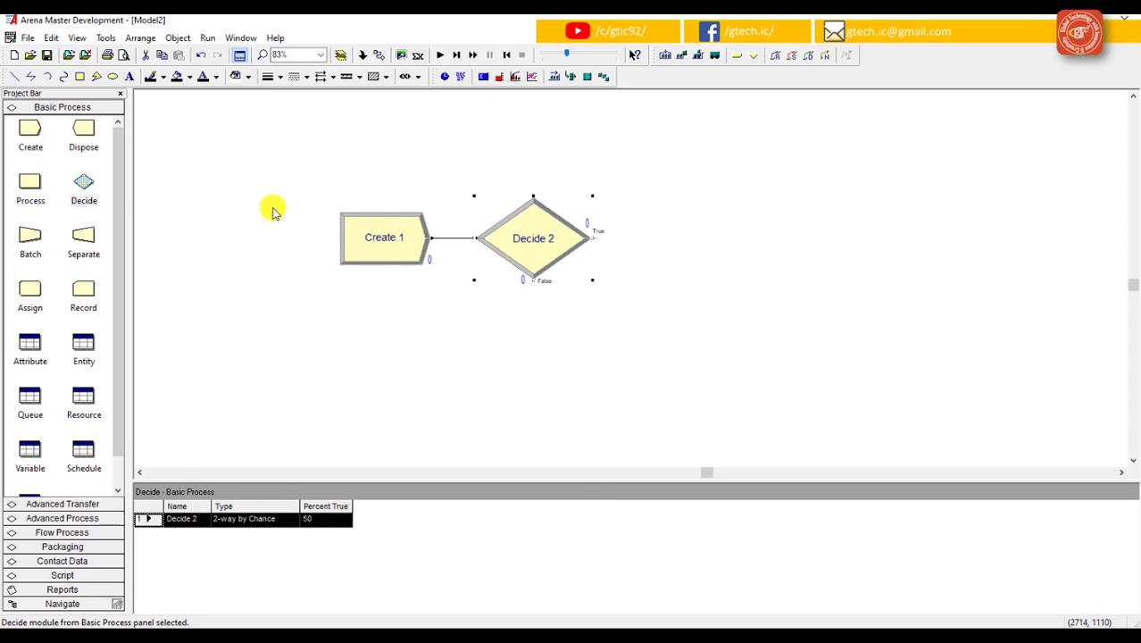
Place two stacked Process modules and a Dispose module after the Decide module, and remove the connection between the two processes
left_click_drag(30, 183, 680, 243)
left_click_drag(26, 183, 681, 349)
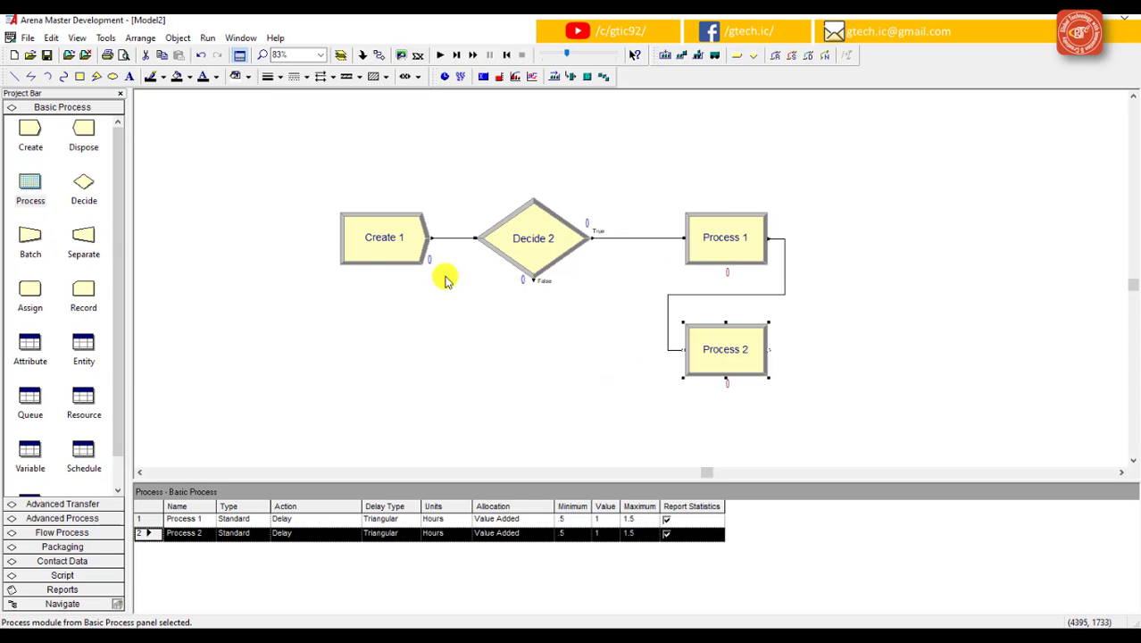
left_click_drag(83, 133, 286, 196)
left_click_drag(759, 241, 820, 237)
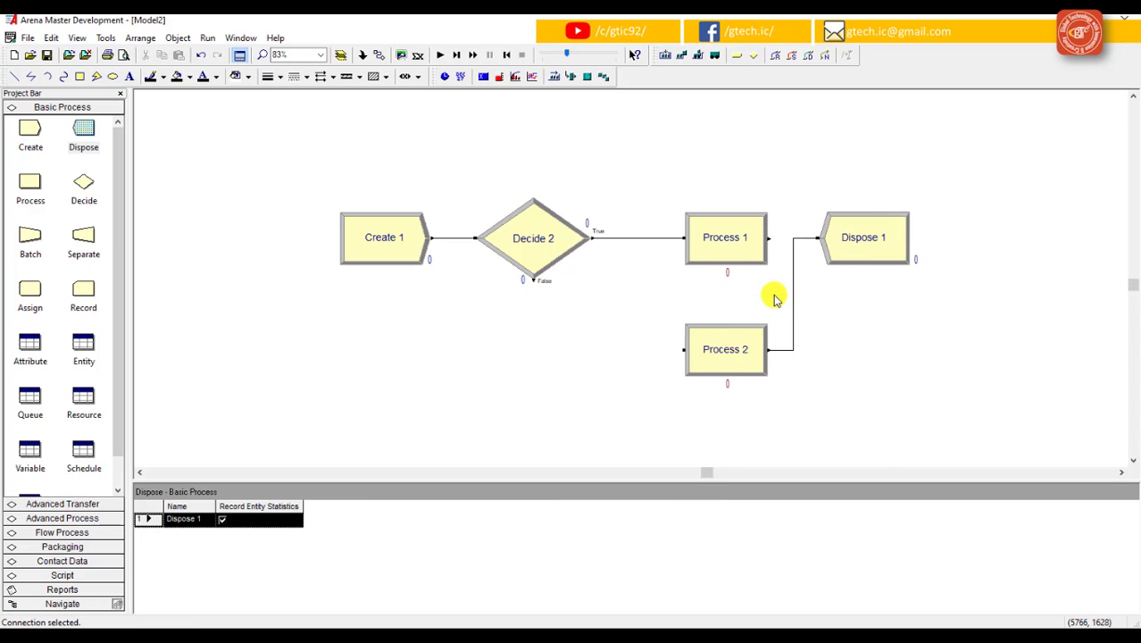
Connect the Decide module's False exit to Process 2 and the Process 1 exit to Dispose 1
left_click(379, 54)
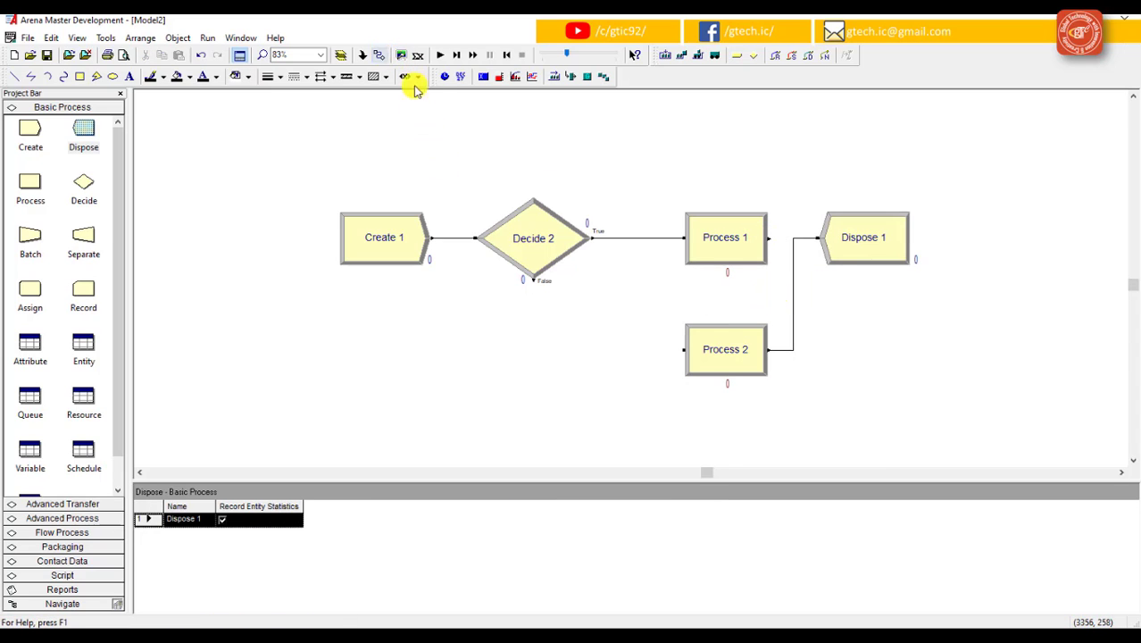
left_click(532, 281)
left_click(686, 350)
left_click(377, 55)
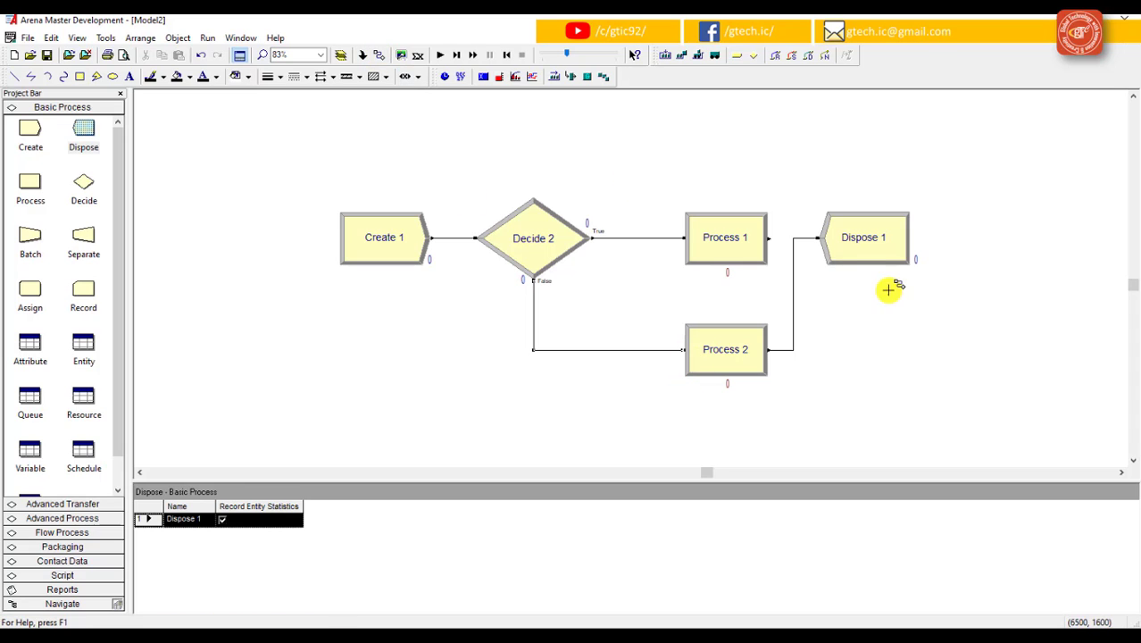
left_click(768, 238)
left_click(820, 237)
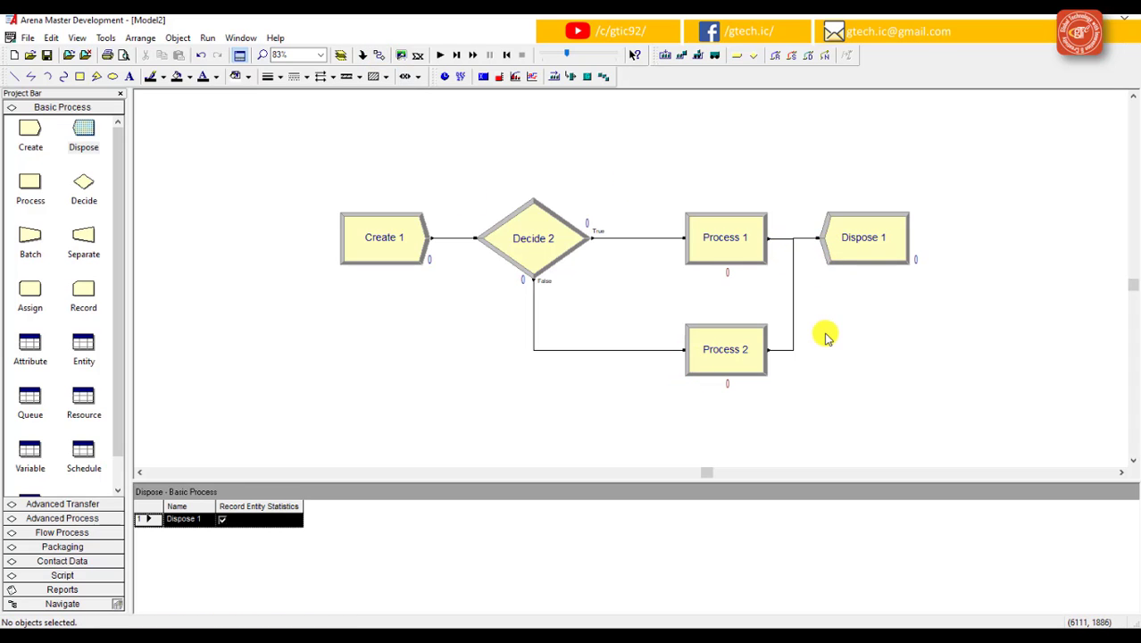